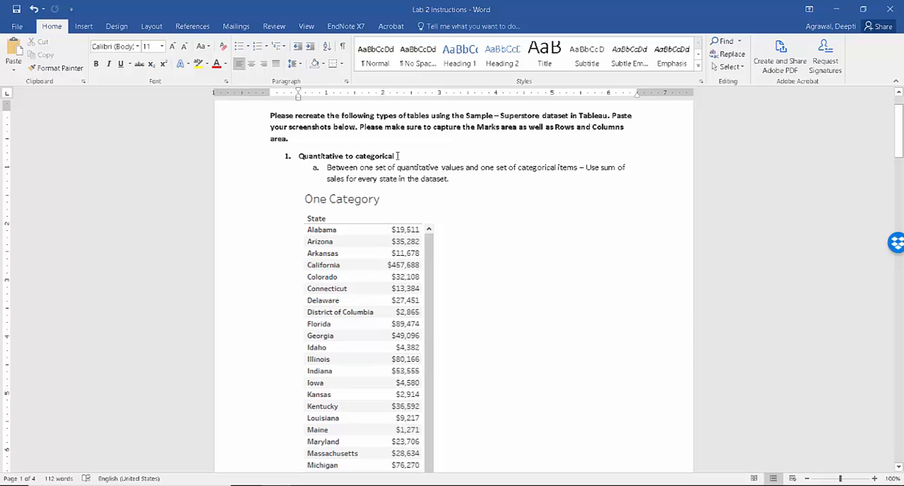
# Step: Switch to Tableau, connect to the saved Sample - Superstore data source, and check the first table's requirements in the Word lab instructions
pyautogui.hotkey('alt', 'Tab')
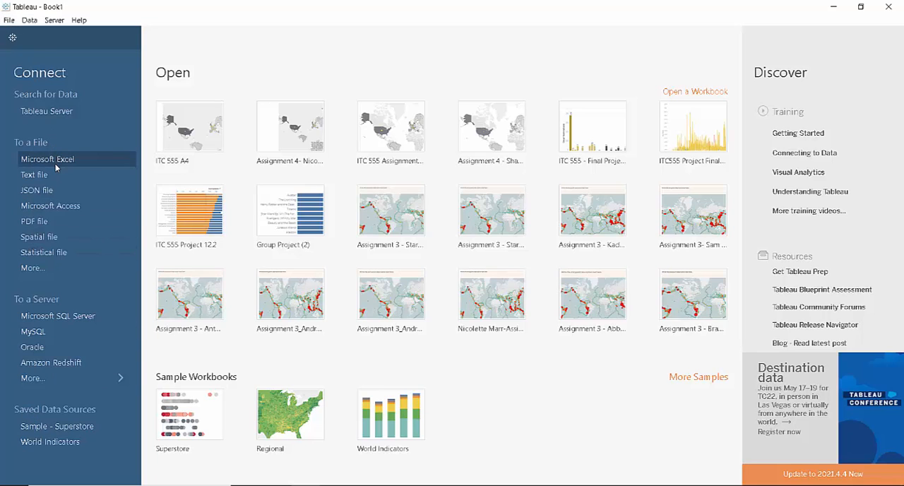
pyautogui.click(69, 426)
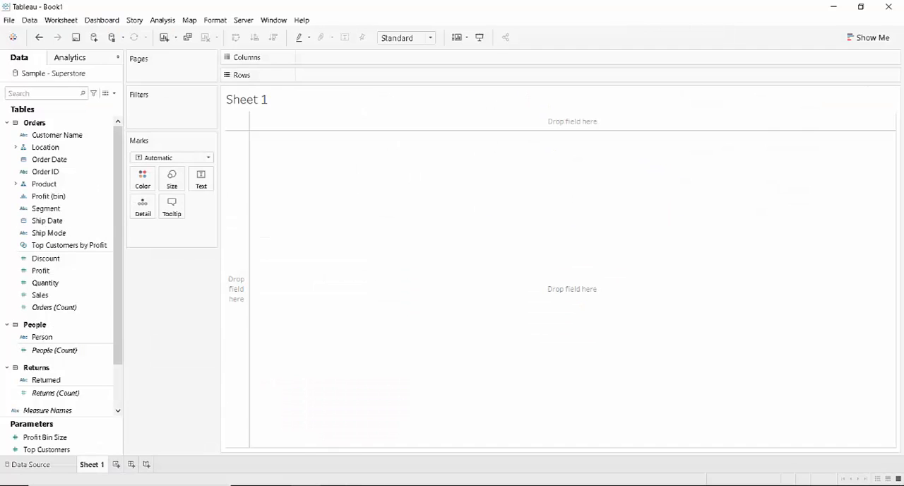
pyautogui.click(276, 485)
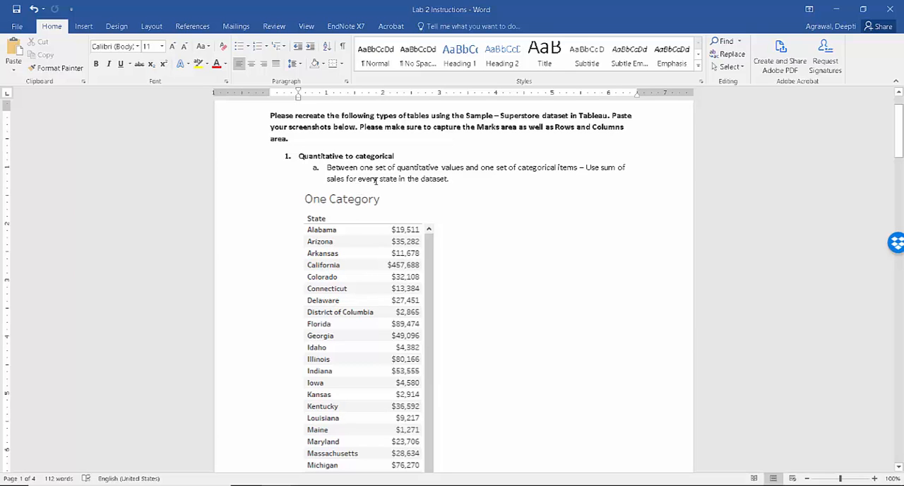
pyautogui.hotkey('alt', 'Tab')
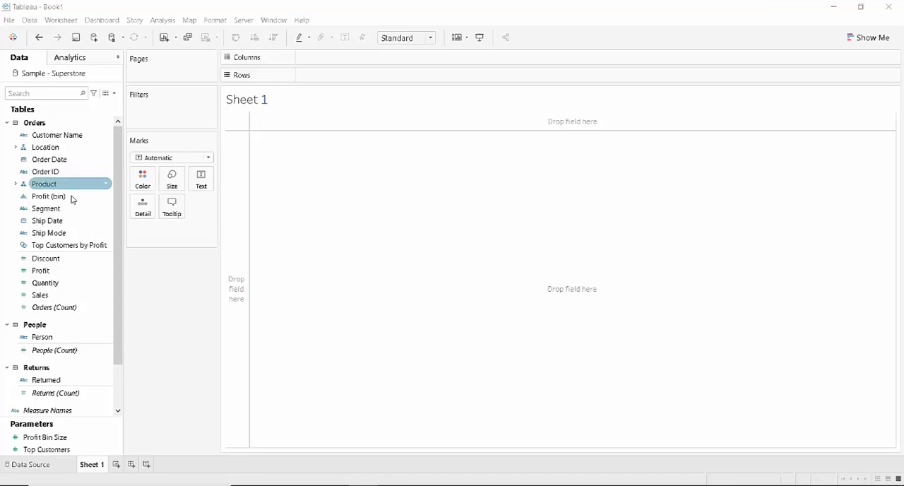
# Step: Build a text table with State from the Location hierarchy as rows and the sum of Sales as values
pyautogui.moveTo(120, 214)
pyautogui.mouseDown()
pyautogui.moveTo(115, 261)
pyautogui.moveTo(119, 201)
pyautogui.mouseUp()
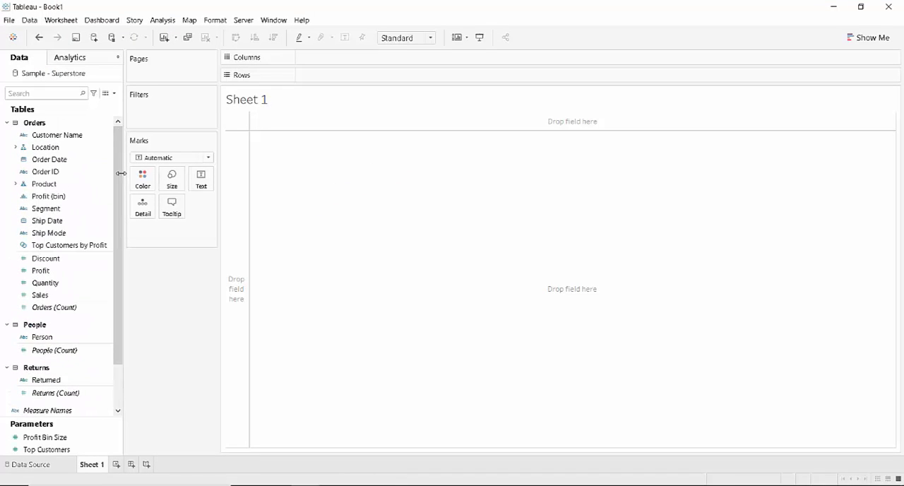
pyautogui.click(33, 150)
pyautogui.click(16, 148)
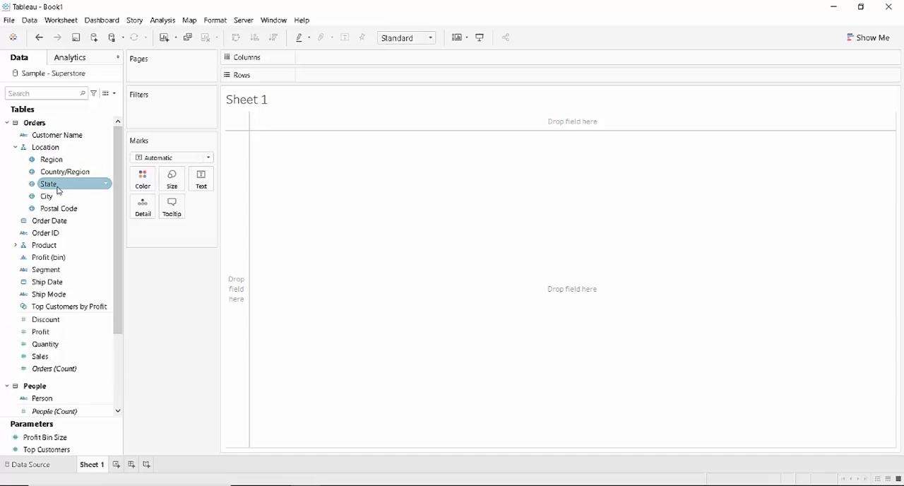
pyautogui.moveTo(58, 186); pyautogui.dragTo(325, 76)
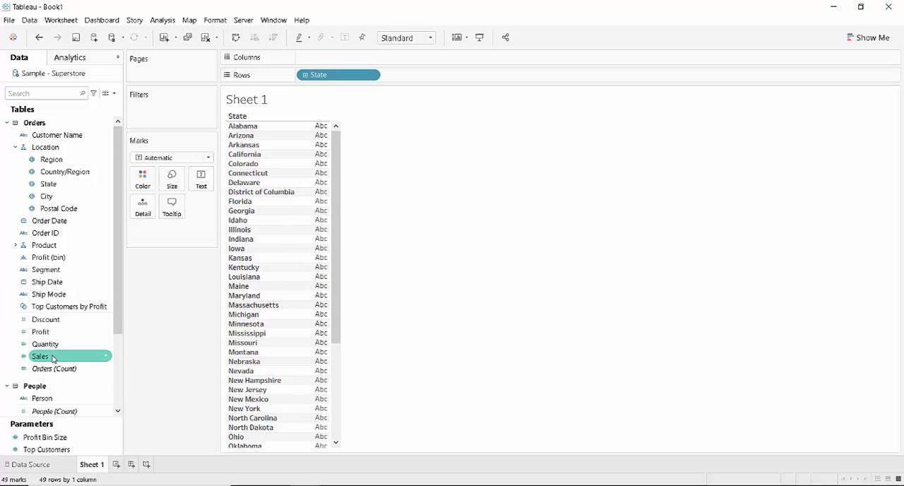
pyautogui.moveTo(52, 356); pyautogui.dragTo(319, 272)
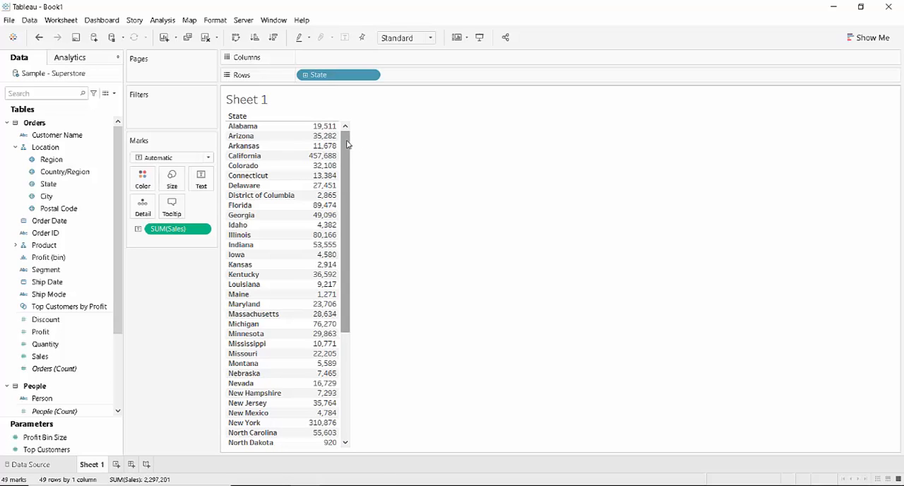
# Step: Rename the Sheet 1 worksheet as One Category Example
pyautogui.rightClick(94, 466)
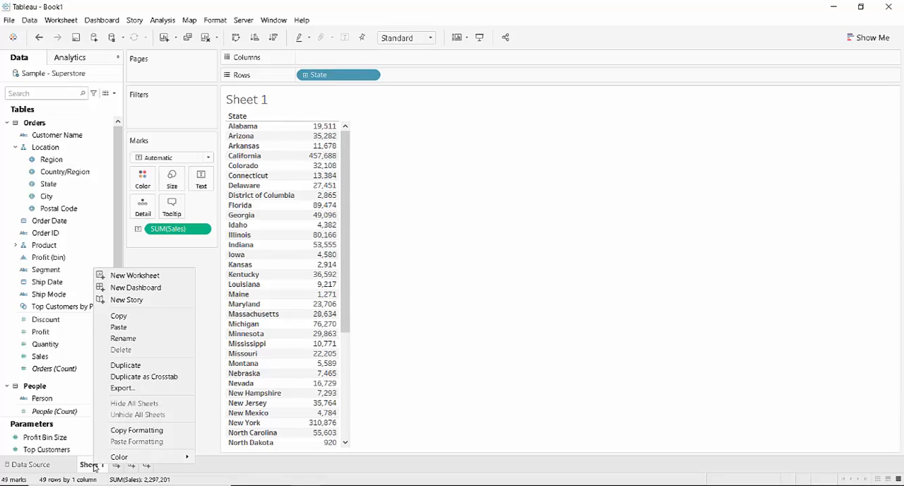
pyautogui.click(121, 339)
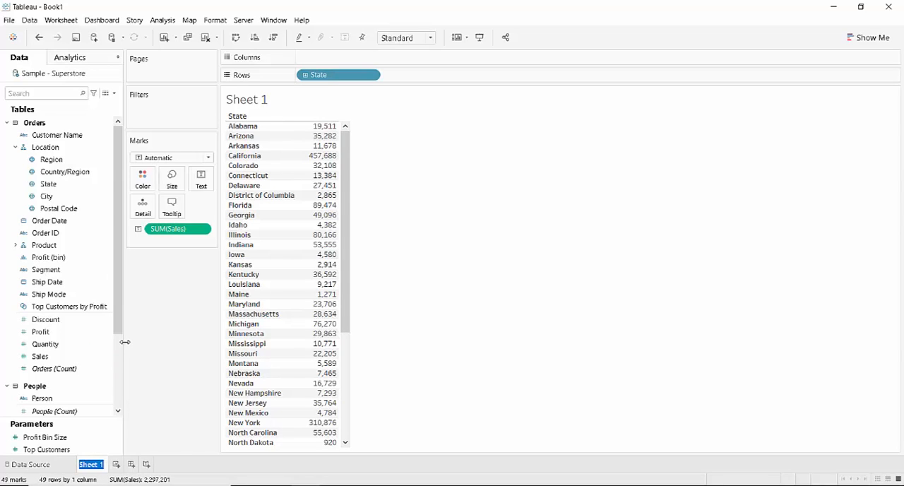
pyautogui.write('One Category Example')
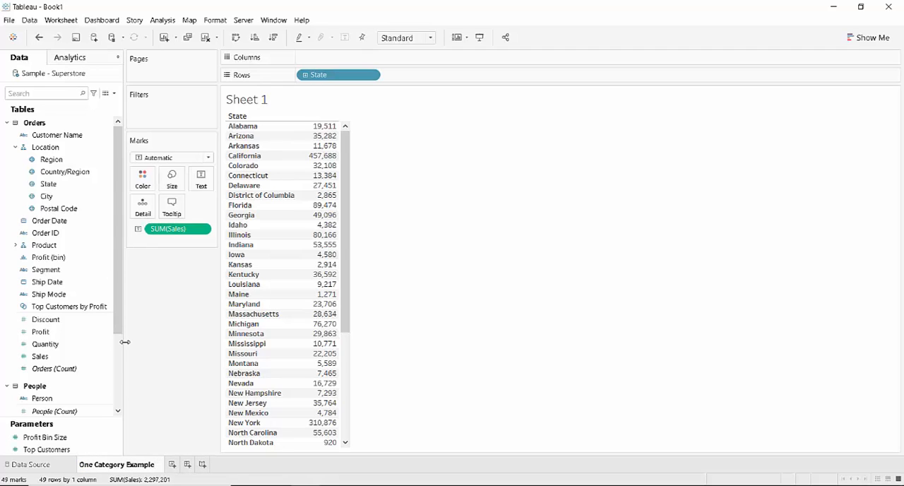
pyautogui.click(373, 311)
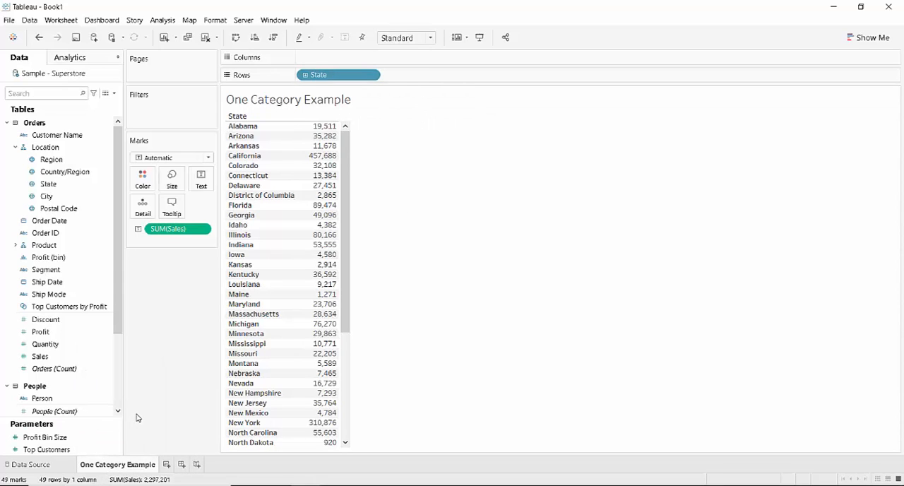
# Step: Replace the sheet-name placeholder in the worksheet title with Sum of Sales by State
pyautogui.rightClick(324, 104)
pyautogui.click(348, 111)
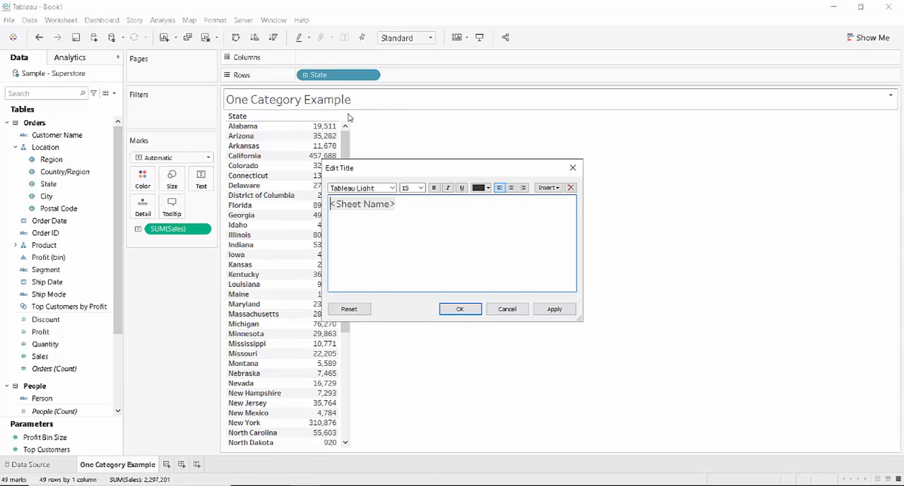
pyautogui.moveTo(418, 211); pyautogui.dragTo(314, 195)
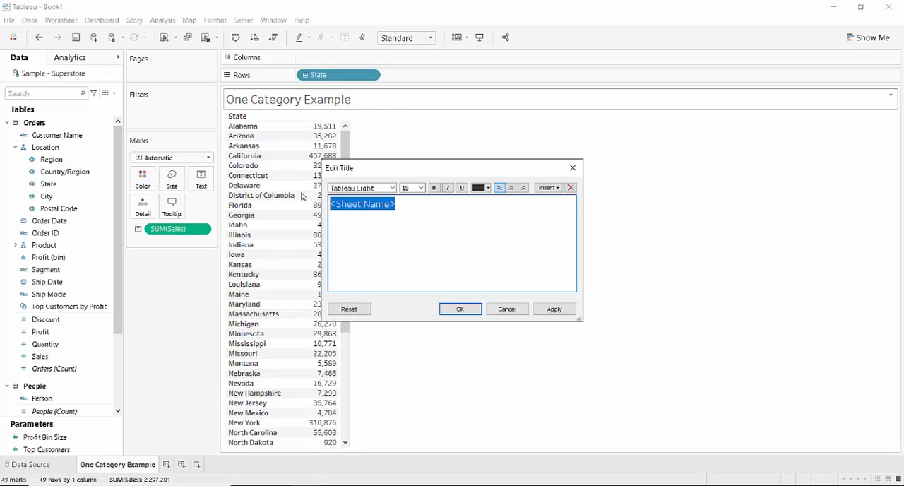
pyautogui.press('BackSpace')
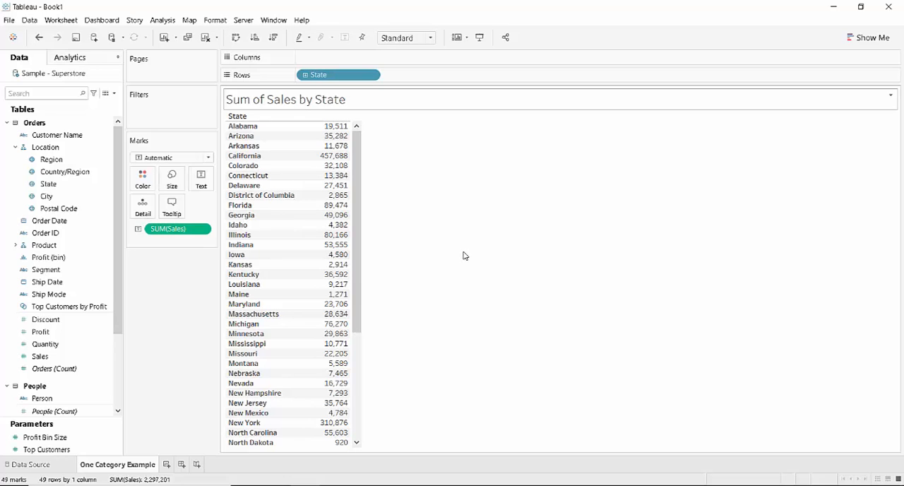
# Step: Review the Word lab instructions for table b, one set of quantitative values at the intersection of multiple categories
pyautogui.hotkey('alt', 'Tab')
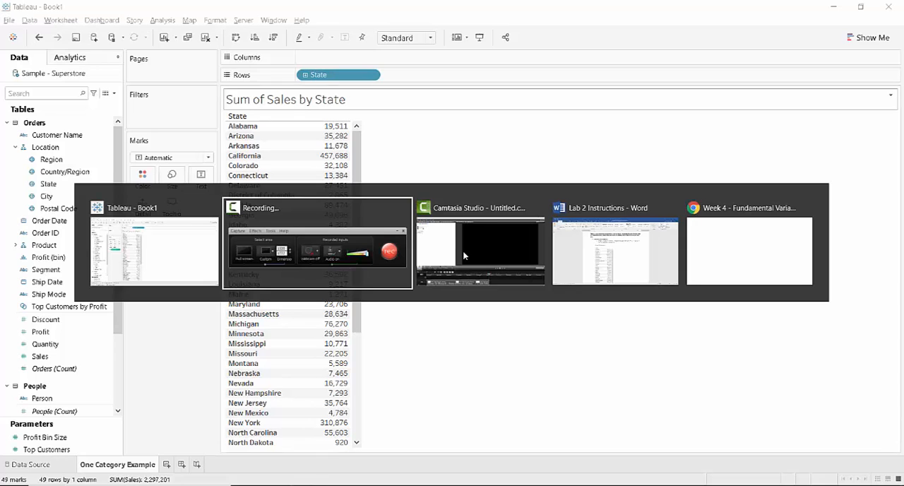
pyautogui.hotkey('alt', 'Tab')
pyautogui.hotkey('alt', 'Tab')
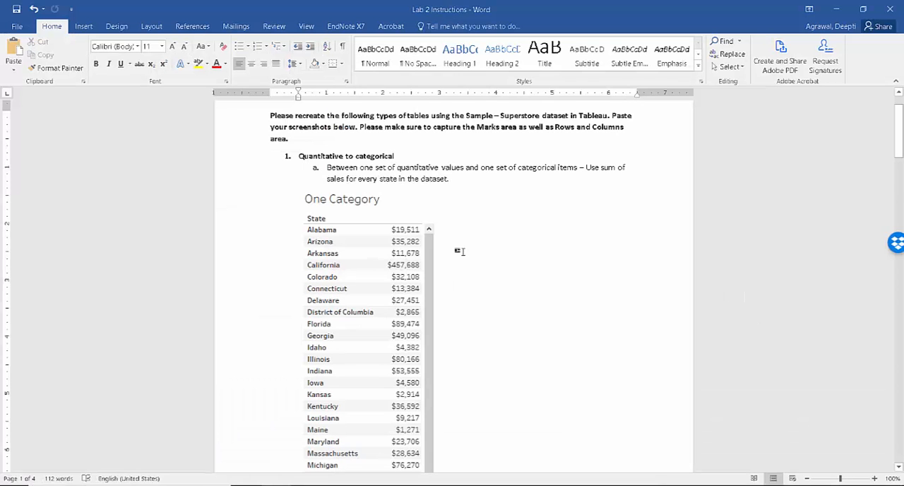
pyautogui.scroll(-6, 462, 252)
pyautogui.scroll(1, 459, 250)
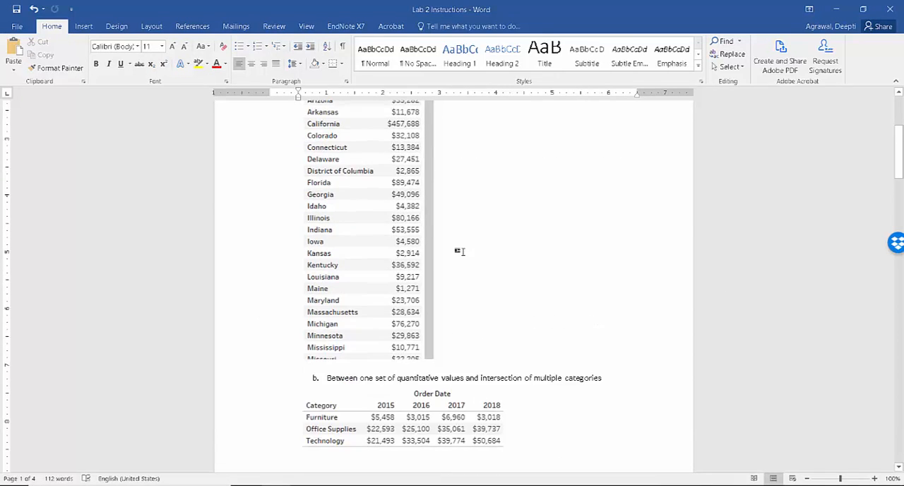
pyautogui.scroll(-4, 459, 250)
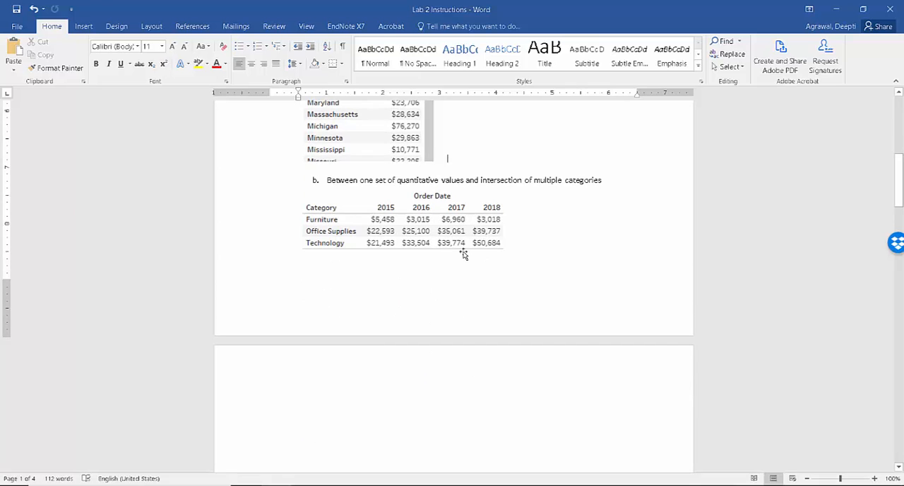
pyautogui.scroll(-2, 464, 253)
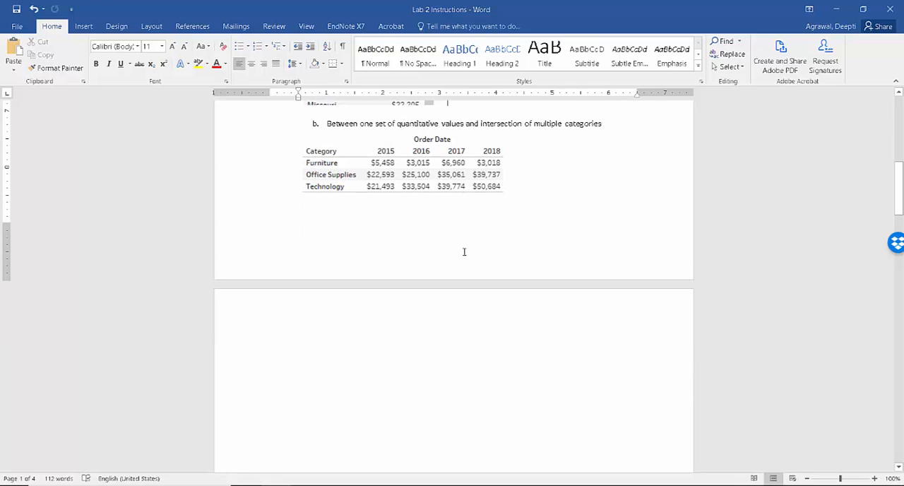
pyautogui.hotkey('alt', 'Tab')
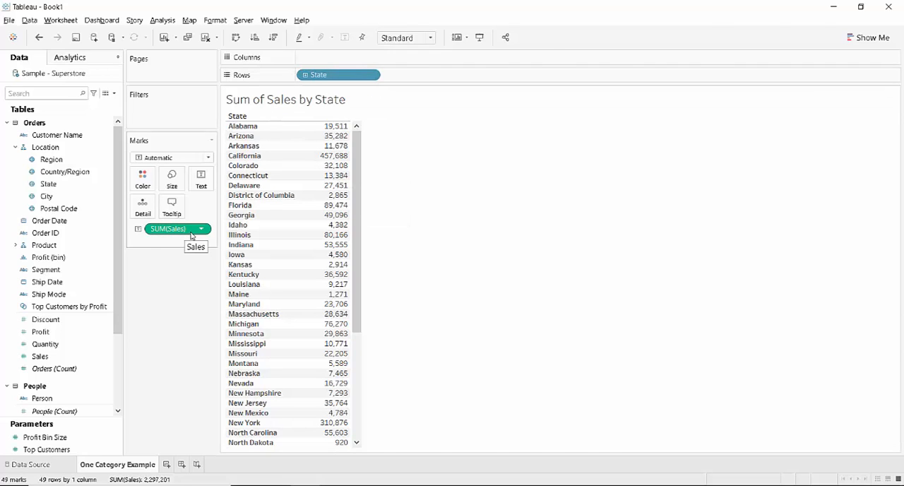
pyautogui.hotkey('alt', 'Tab')
pyautogui.scroll(1, 664, 329)
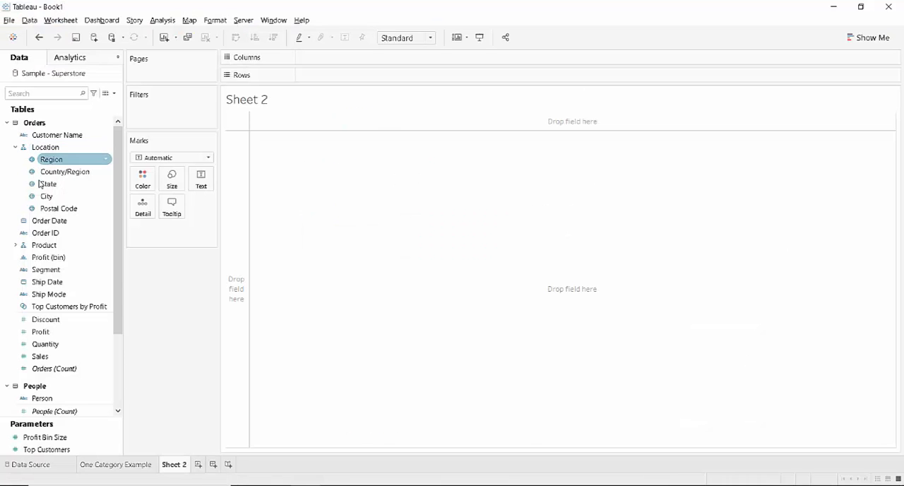
# Step: On Sheet 2, build a table with Category as rows, the year of Order Date as columns, and the sum of Sales as values
pyautogui.click(15, 245)
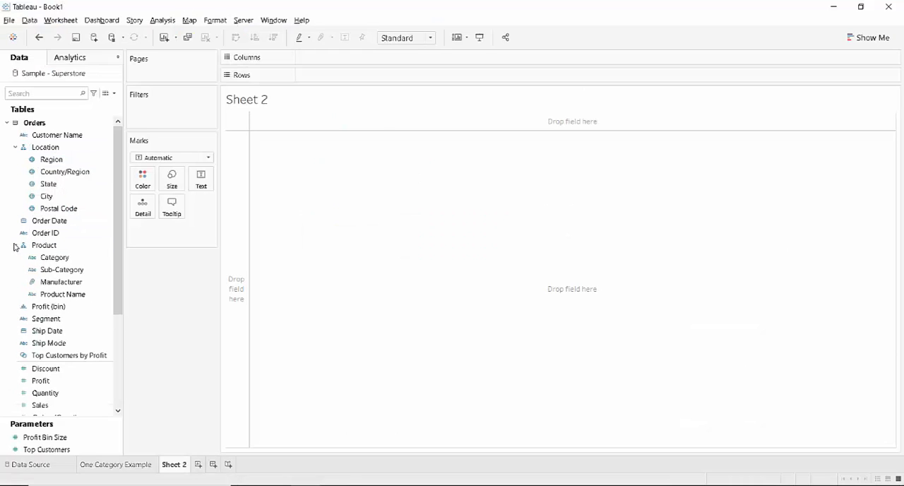
pyautogui.click(50, 258)
pyautogui.moveTo(108, 223); pyautogui.dragTo(309, 78)
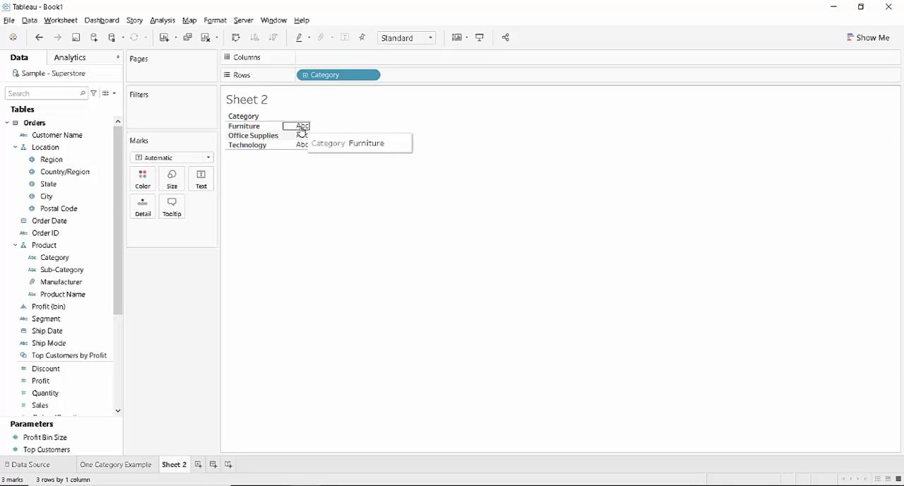
pyautogui.click(49, 161)
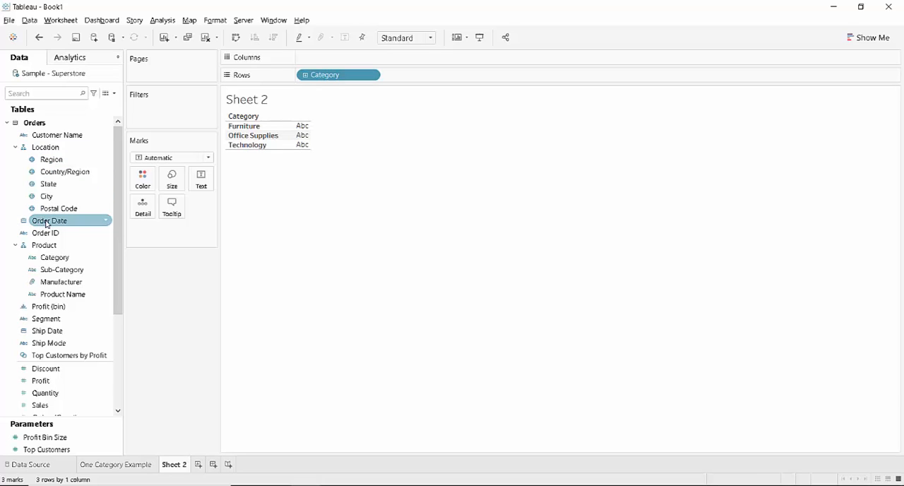
pyautogui.moveTo(60, 223); pyautogui.dragTo(331, 62)
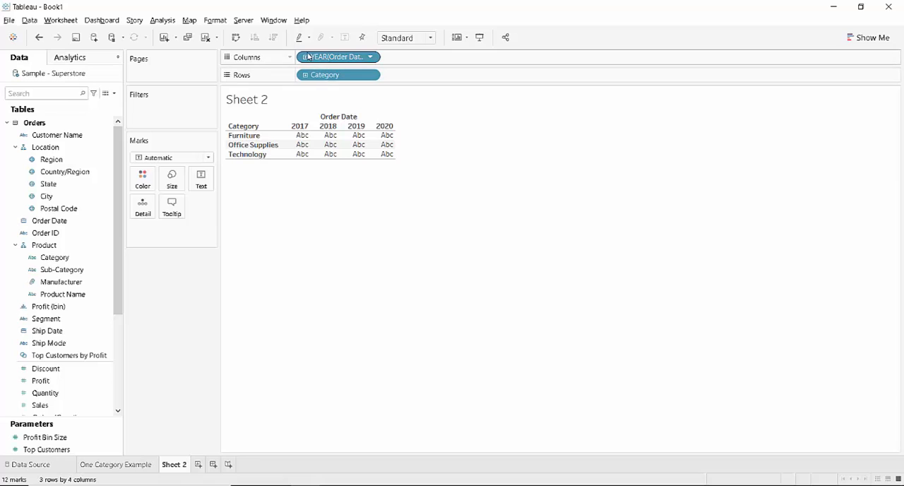
pyautogui.moveTo(43, 412); pyautogui.dragTo(321, 148)
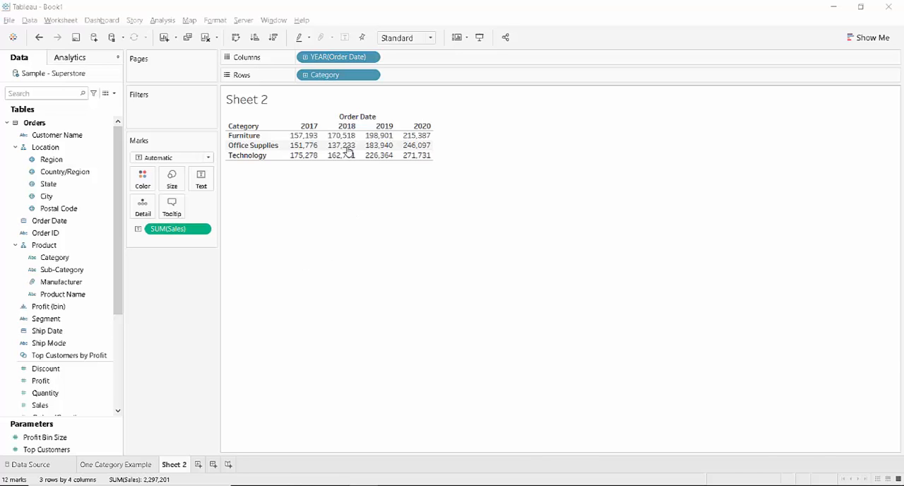
# Step: Format the SUM(Sales) values in the table as Currency (Standard)
pyautogui.moveTo(308, 141)
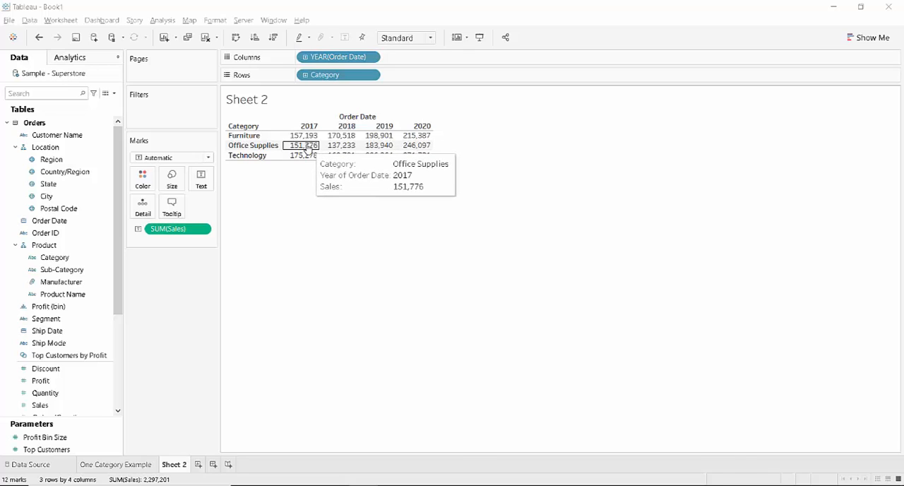
pyautogui.rightClick(308, 149)
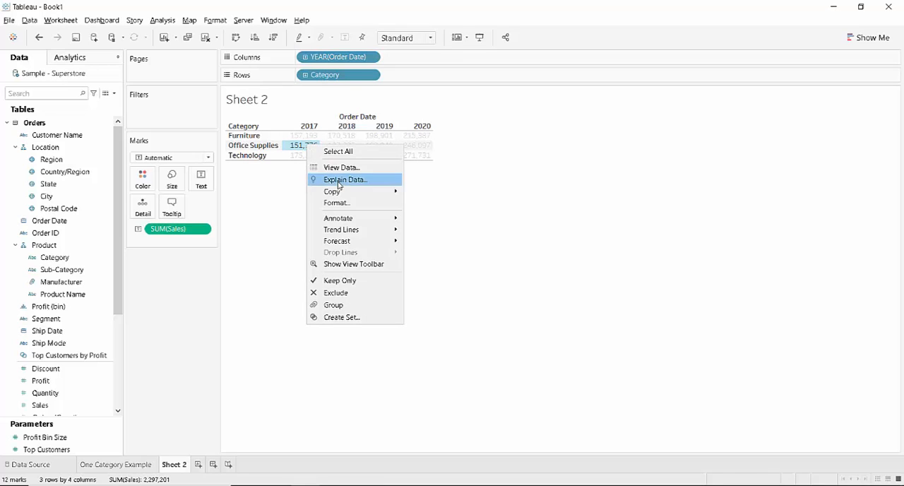
pyautogui.click(346, 204)
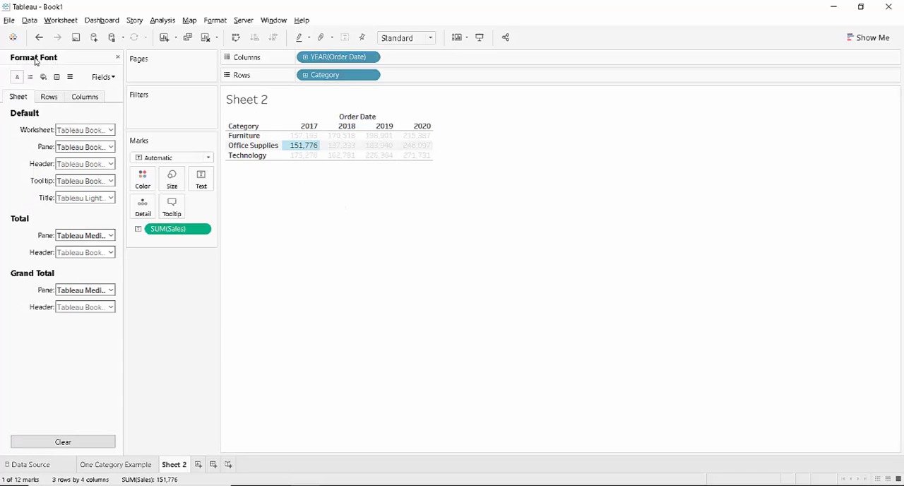
pyautogui.click(103, 76)
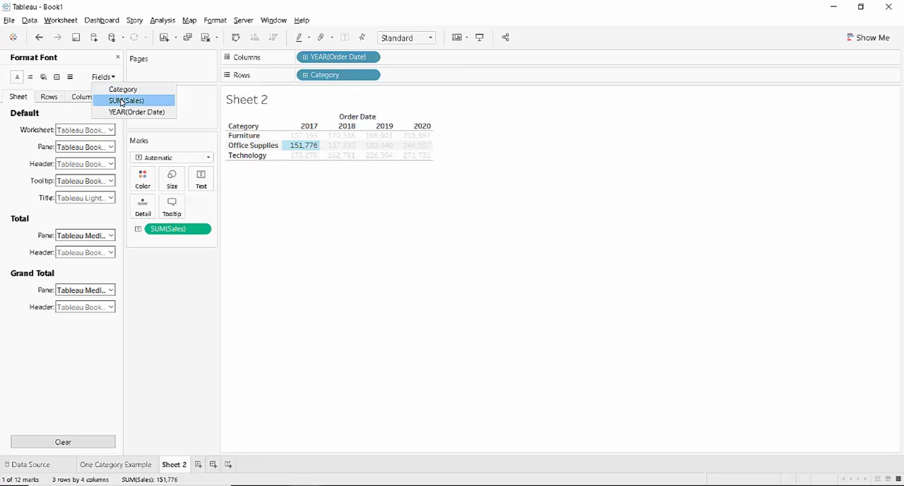
pyautogui.click(121, 100)
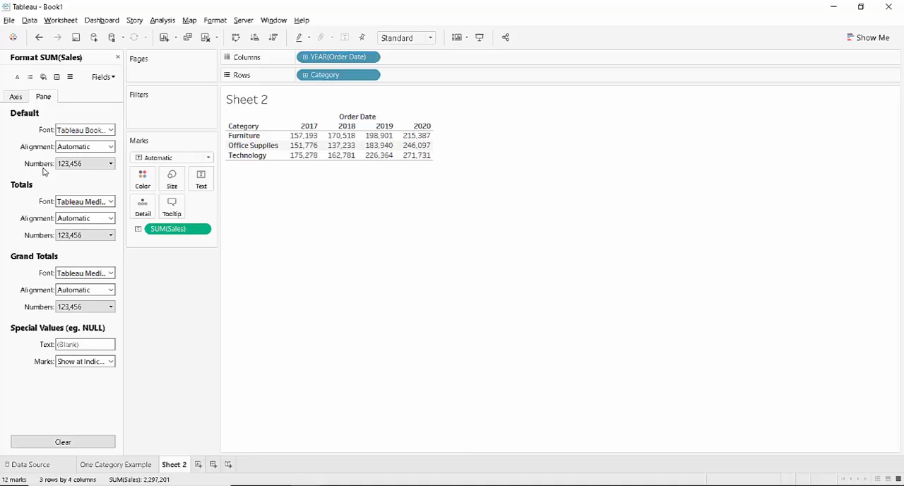
pyautogui.click(110, 163)
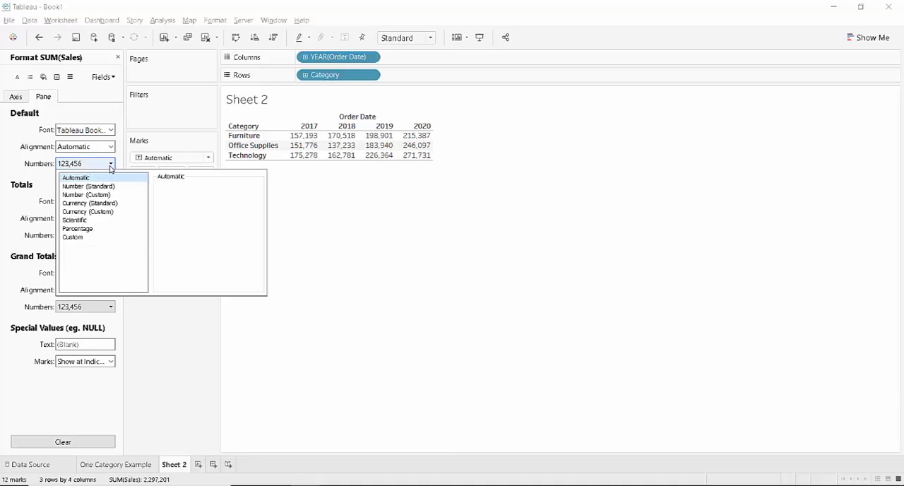
pyautogui.click(83, 204)
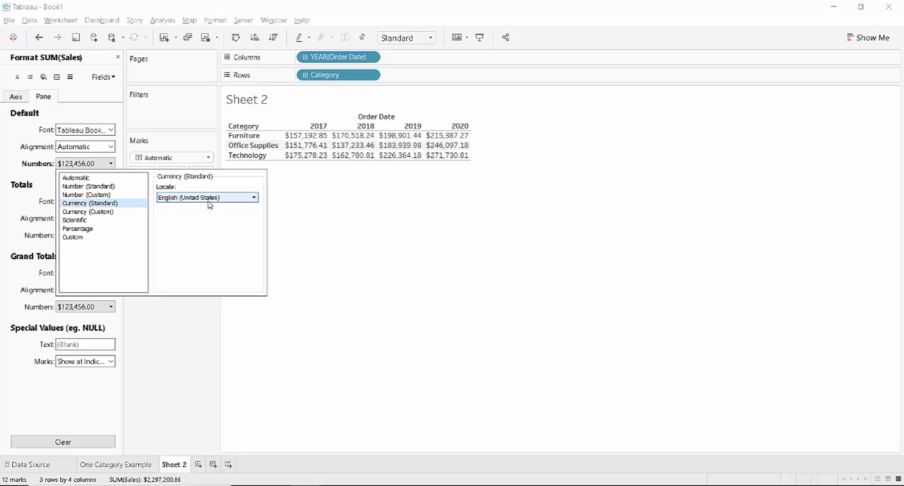
# Step: Rename the Sheet 2 worksheet as Intersection of Categories
pyautogui.rightClick(173, 464)
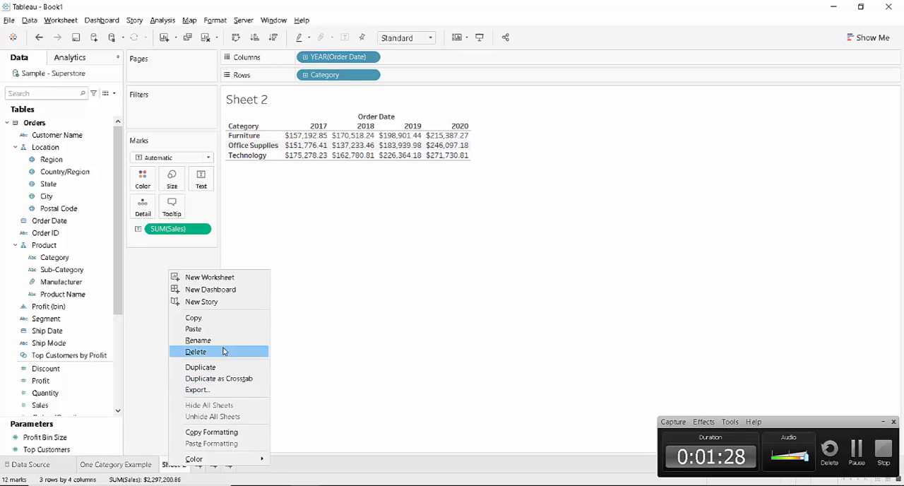
pyautogui.click(212, 340)
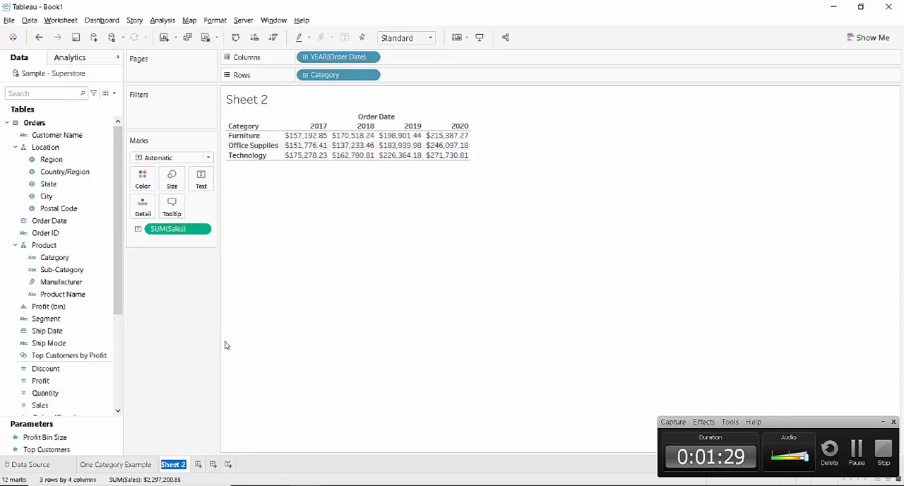
pyautogui.write('Intersection of Categories')
pyautogui.press('Return')
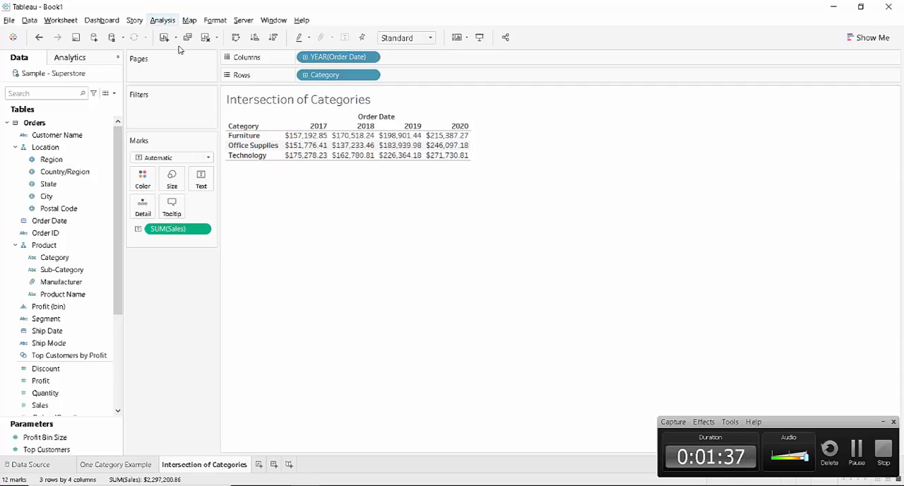
# Step: Replace the sheet-name placeholder in the worksheet title with Total sales for Product category by Year
pyautogui.rightClick(267, 104)
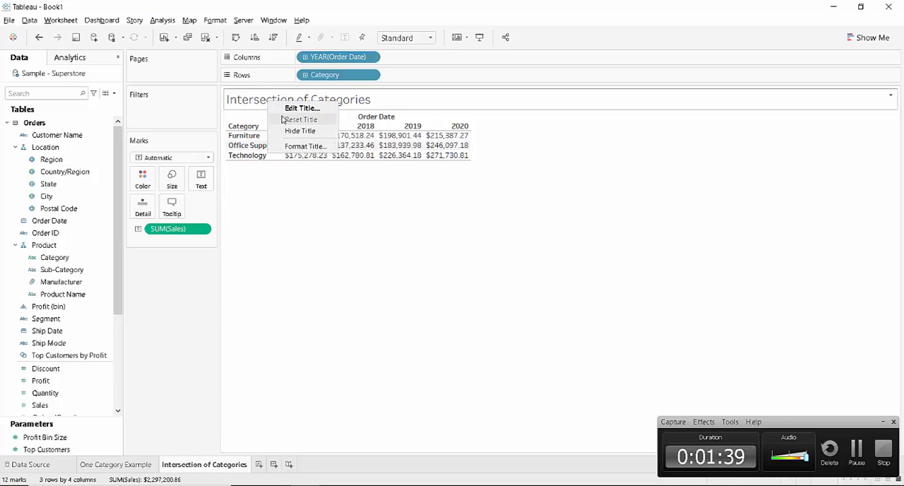
pyautogui.click(285, 109)
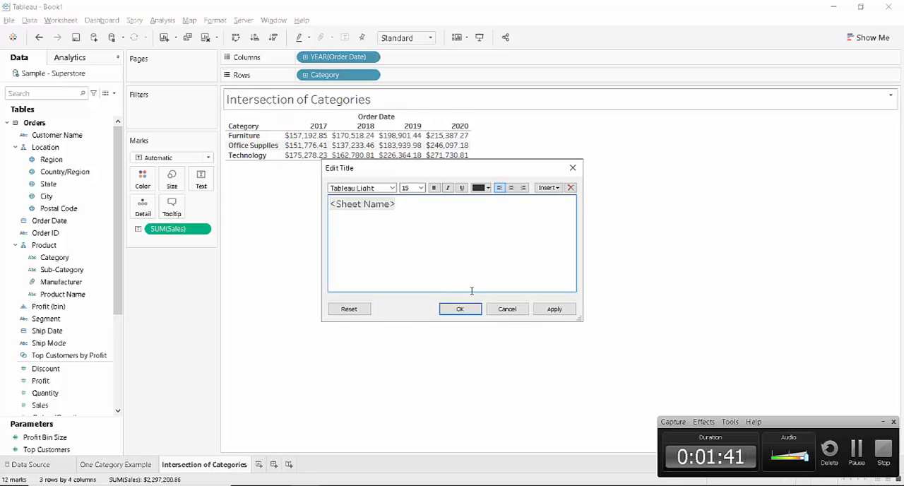
pyautogui.moveTo(405, 213); pyautogui.dragTo(295, 193)
pyautogui.write('Total sales for Product category by Year')
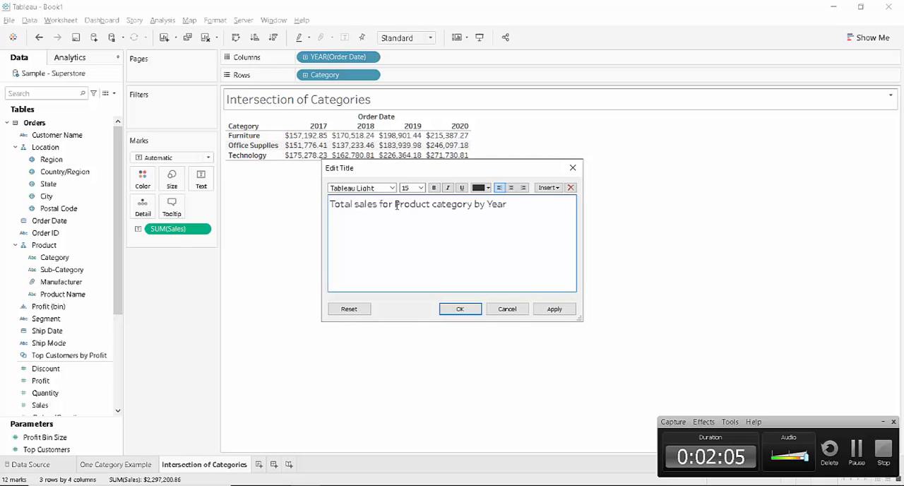
pyautogui.click(551, 311)
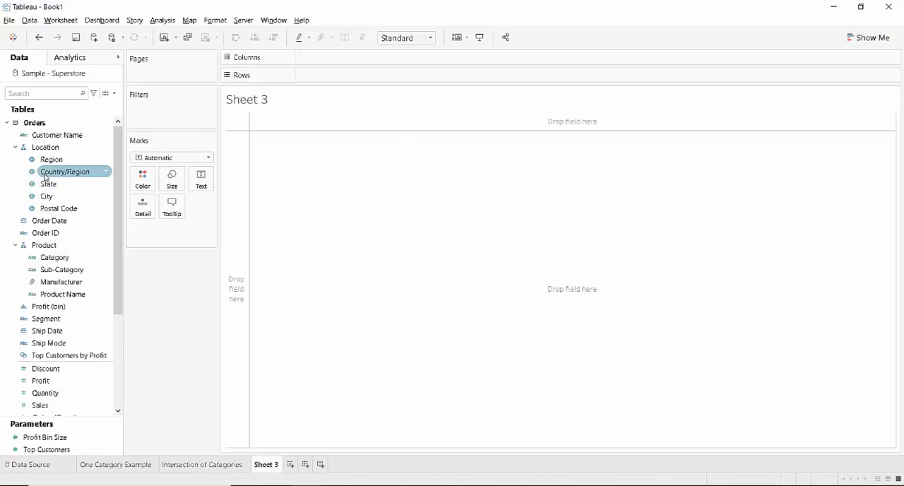
# Step: On Sheet 3, build a table with Category expanded through Sub-Category, Manufacturer and Product Name as rows, and the sum of Profit as values
pyautogui.moveTo(46, 258); pyautogui.dragTo(313, 76)
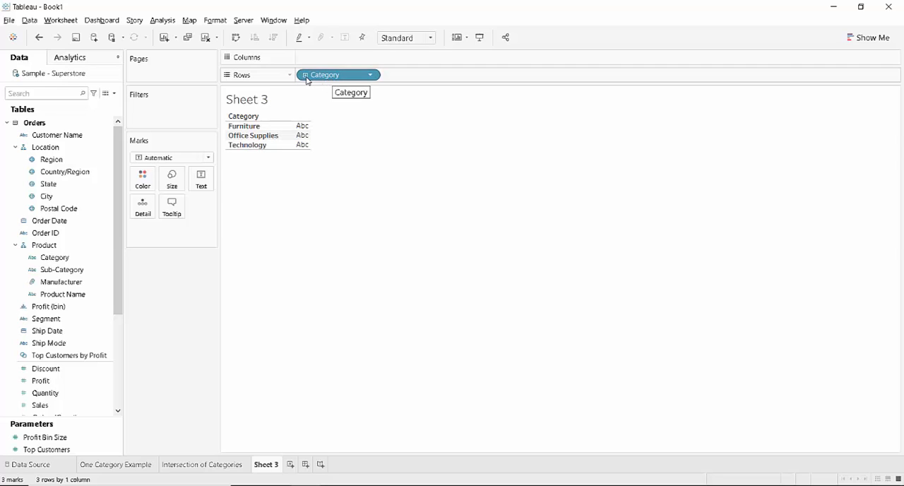
pyautogui.click(306, 75)
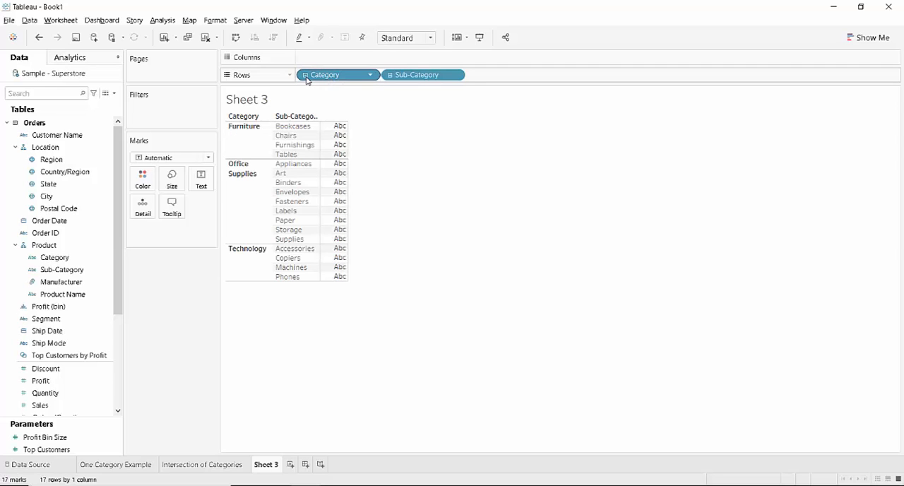
pyautogui.click(390, 76)
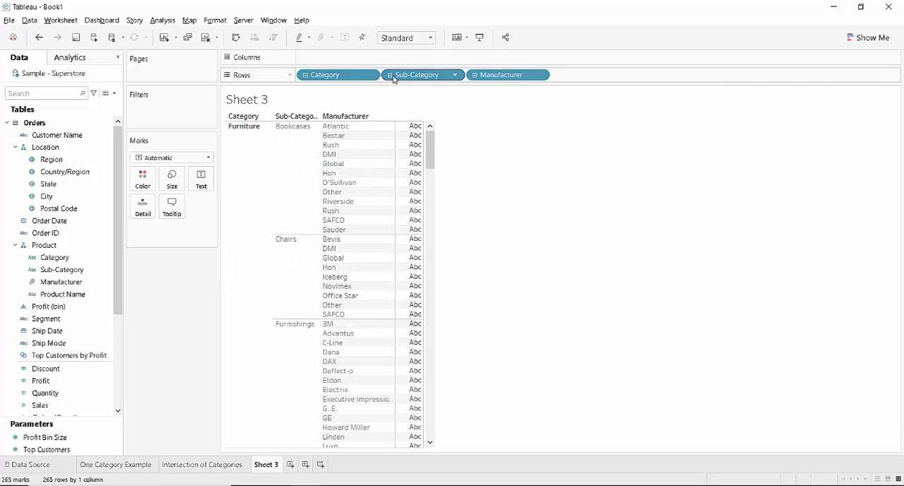
pyautogui.click(475, 75)
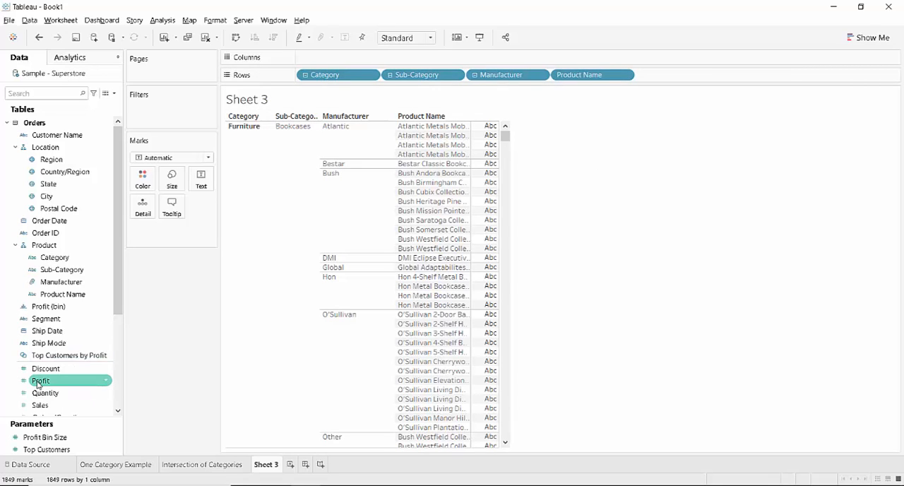
pyautogui.moveTo(39, 383); pyautogui.dragTo(491, 255)
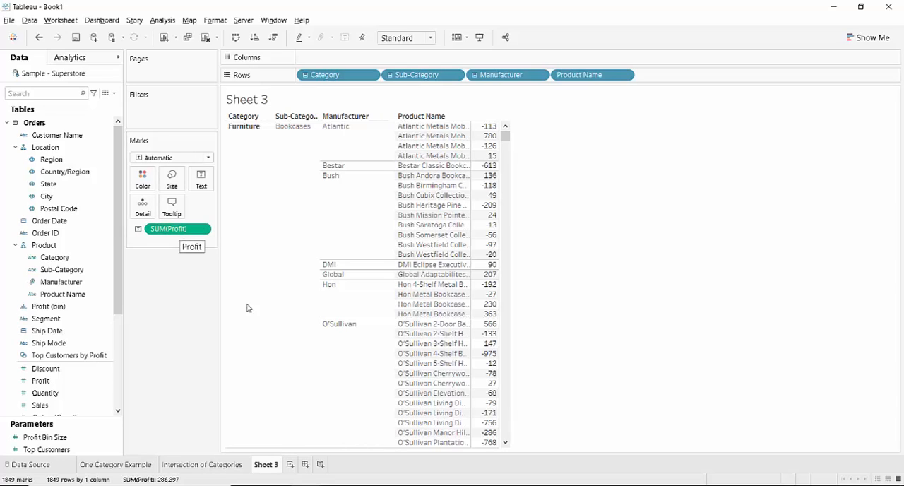
# Step: Rename the Sheet 3 worksheet as Hierarchical Categories and replace its title's sheet-name placeholder with text starting Profit by Produ
pyautogui.rightClick(262, 468)
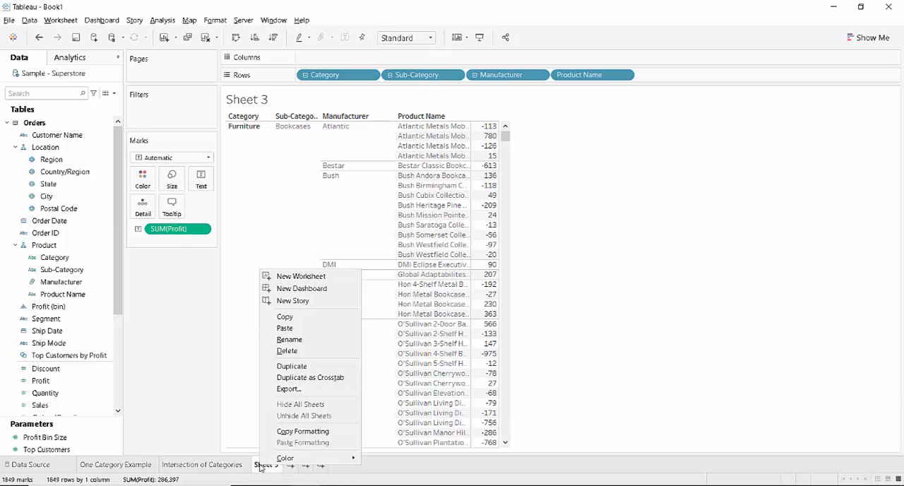
pyautogui.click(309, 344)
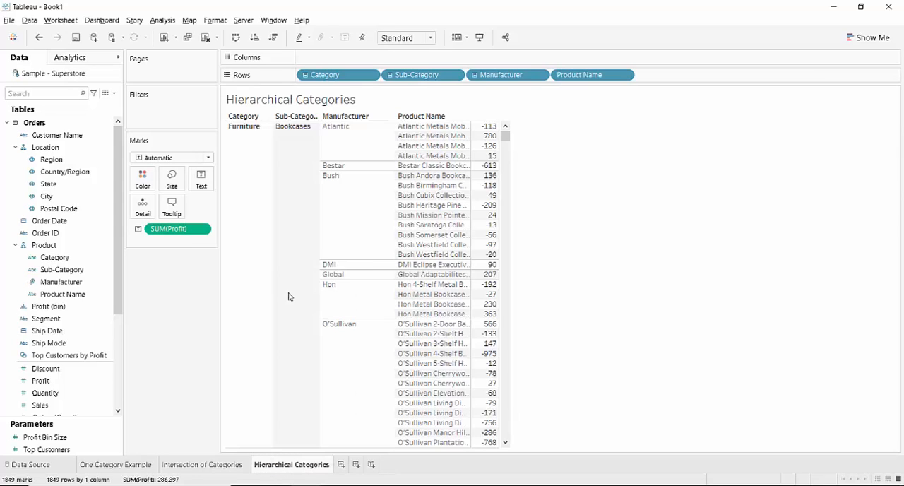
pyautogui.rightClick(300, 103)
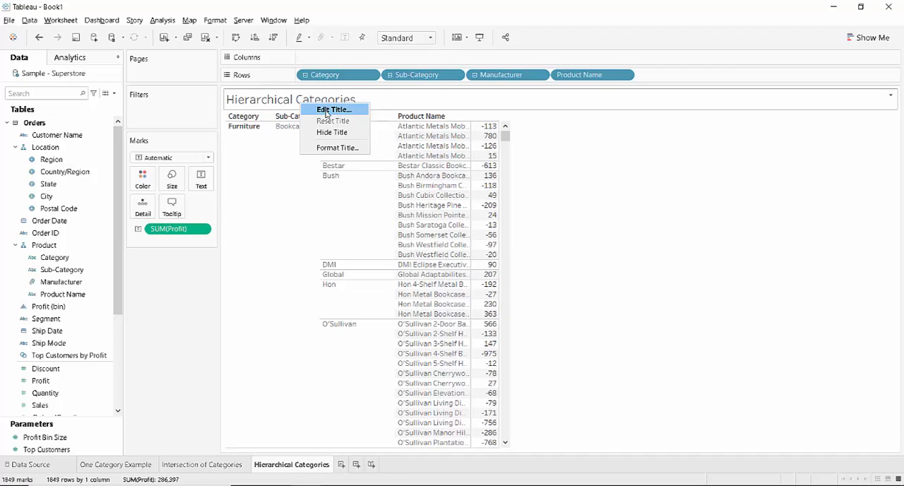
pyautogui.click(327, 113)
pyautogui.moveTo(405, 206); pyautogui.dragTo(281, 192)
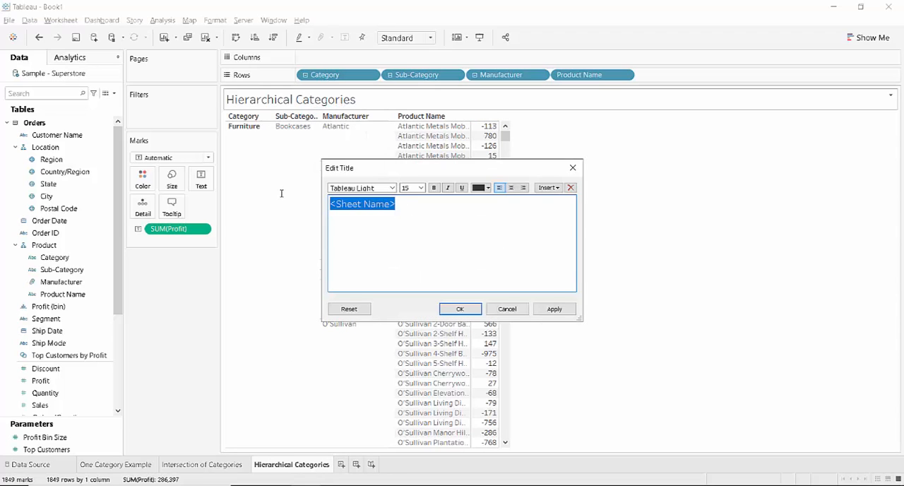
pyautogui.press('BackSpace')
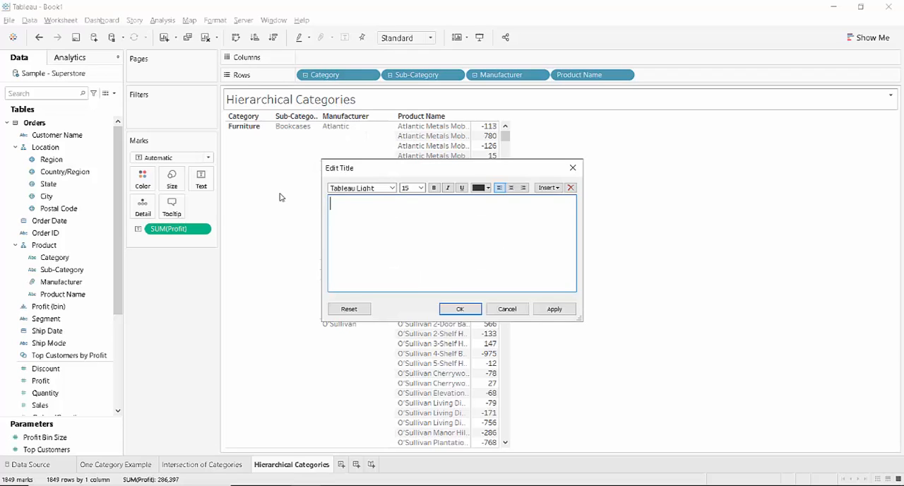
pyautogui.write('Profit by Produ')
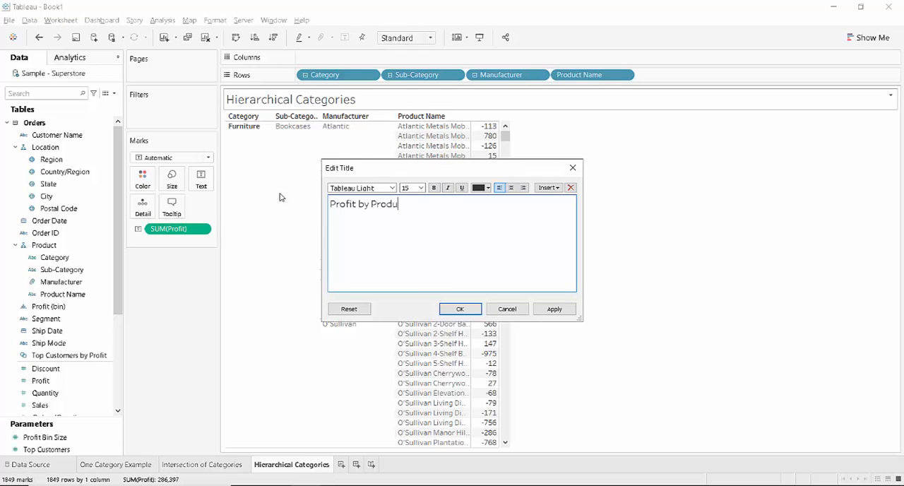